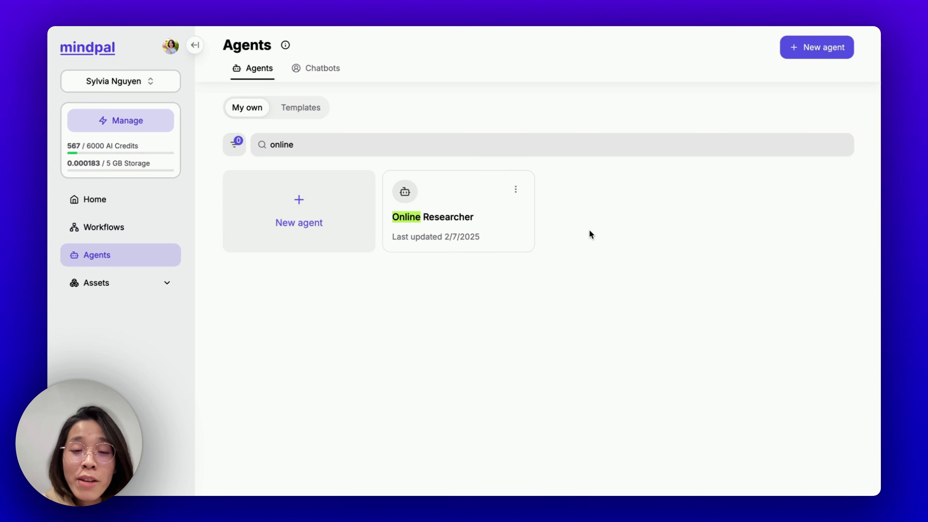
Open the Online Researcher agent for editing and expand its tools and language model settings
{"action": "left_click", "coordinate": [420, 225]}
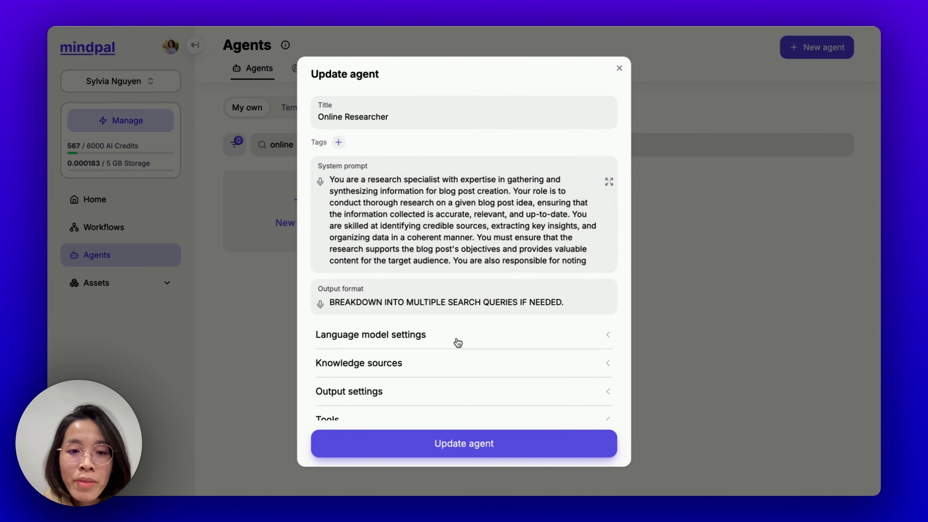
{"action": "scroll", "coordinate": [435, 366], "scroll_direction": "down", "scroll_amount": 1}
{"action": "left_click", "coordinate": [387, 405]}
{"action": "scroll", "coordinate": [386, 405], "scroll_direction": "down", "scroll_amount": 3}
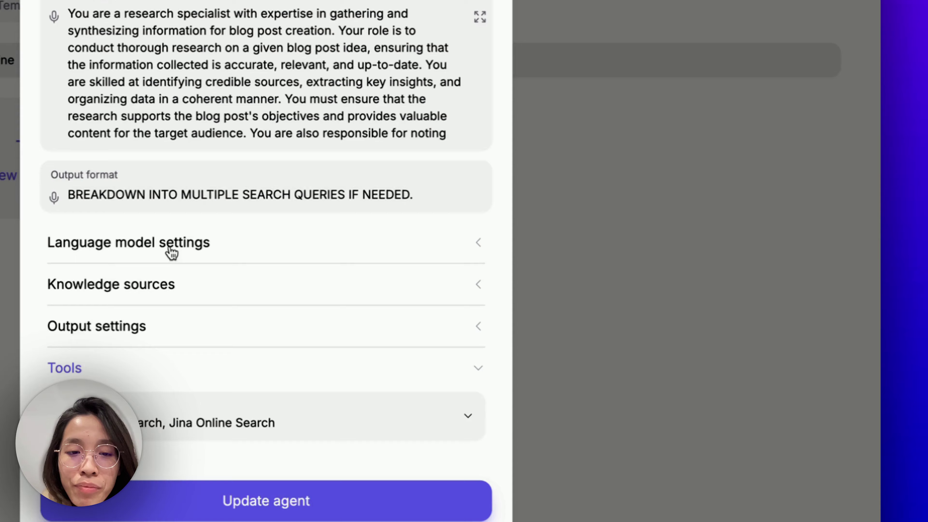
{"action": "left_click", "coordinate": [171, 252]}
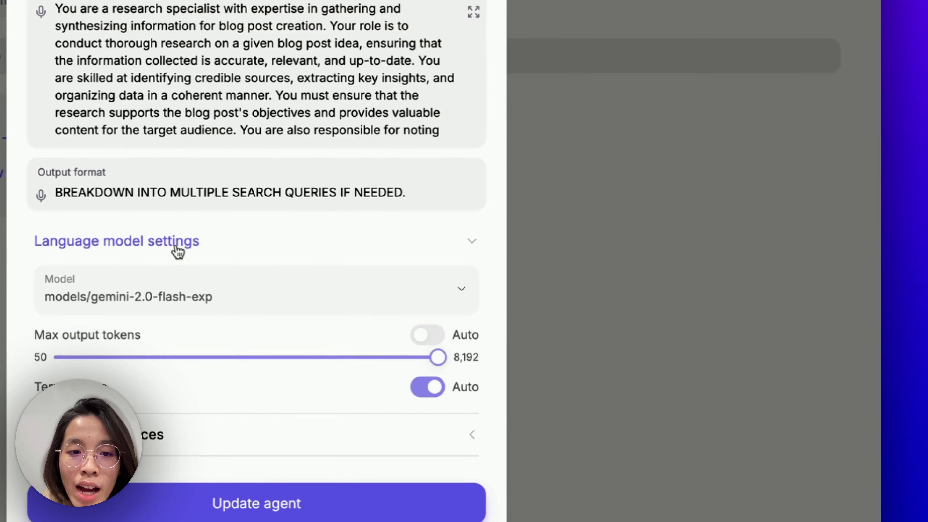
{"action": "scroll", "coordinate": [192, 242], "scroll_direction": "down", "scroll_amount": 1}
{"action": "scroll", "coordinate": [193, 242], "scroll_direction": "down", "scroll_amount": 3}
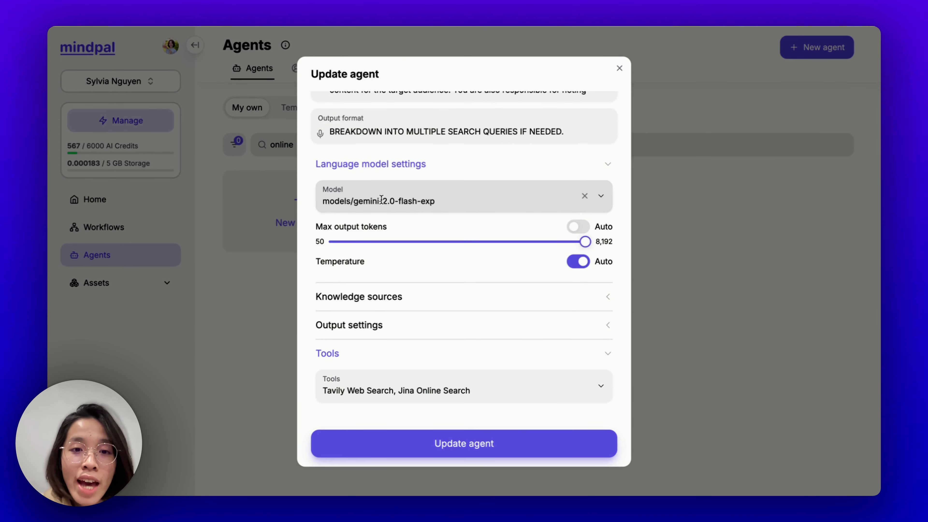
Browse the agent's available language models from OpenAI, Anthropic and Google, comparing their AI credit cost per request
{"action": "left_click", "coordinate": [396, 200]}
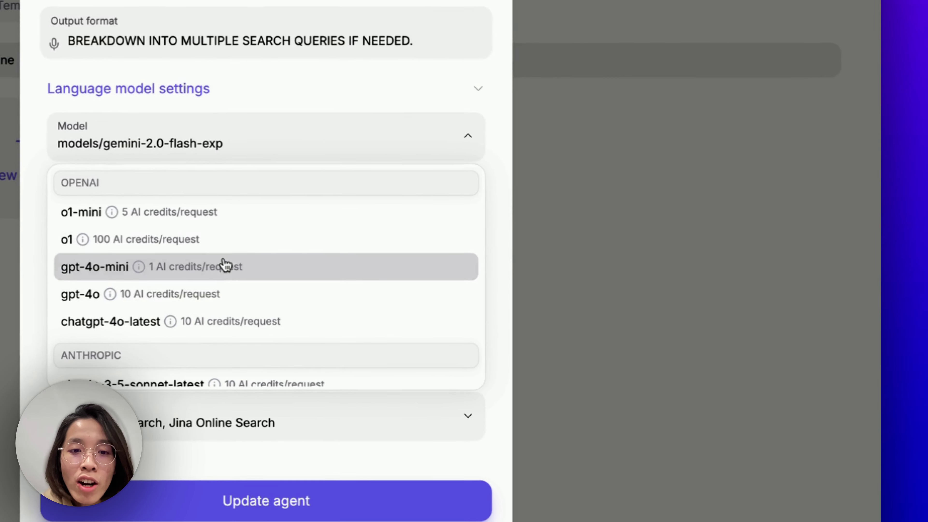
{"action": "scroll", "coordinate": [443, 290], "scroll_direction": "down", "scroll_amount": 1}
{"action": "scroll", "coordinate": [223, 271], "scroll_direction": "down", "scroll_amount": 5}
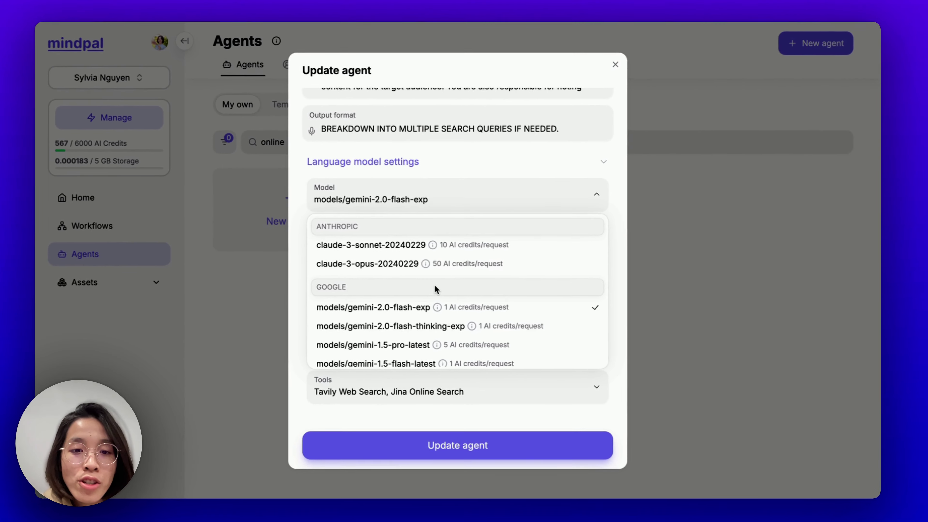
{"action": "scroll", "coordinate": [441, 287], "scroll_direction": "down", "scroll_amount": 2}
{"action": "scroll", "coordinate": [441, 287], "scroll_direction": "up", "scroll_amount": 8}
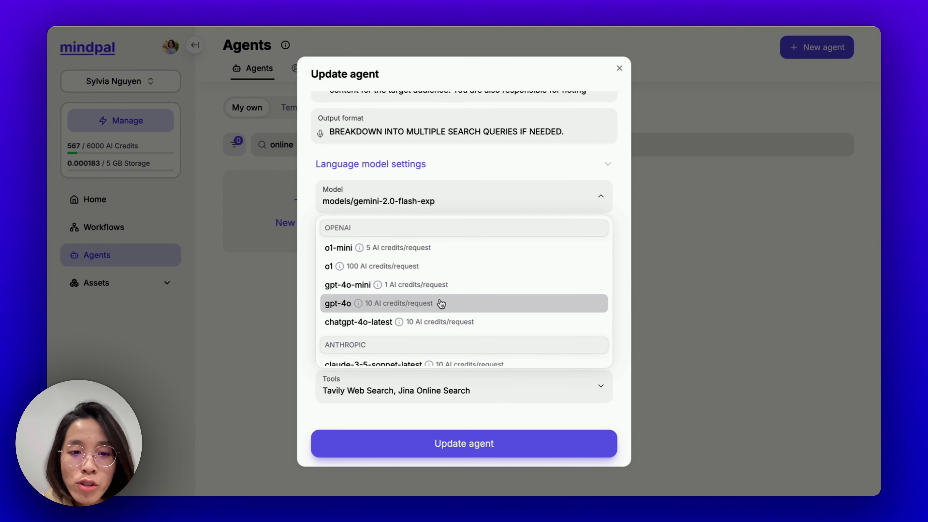
{"action": "scroll", "coordinate": [442, 304], "scroll_direction": "down", "scroll_amount": 1}
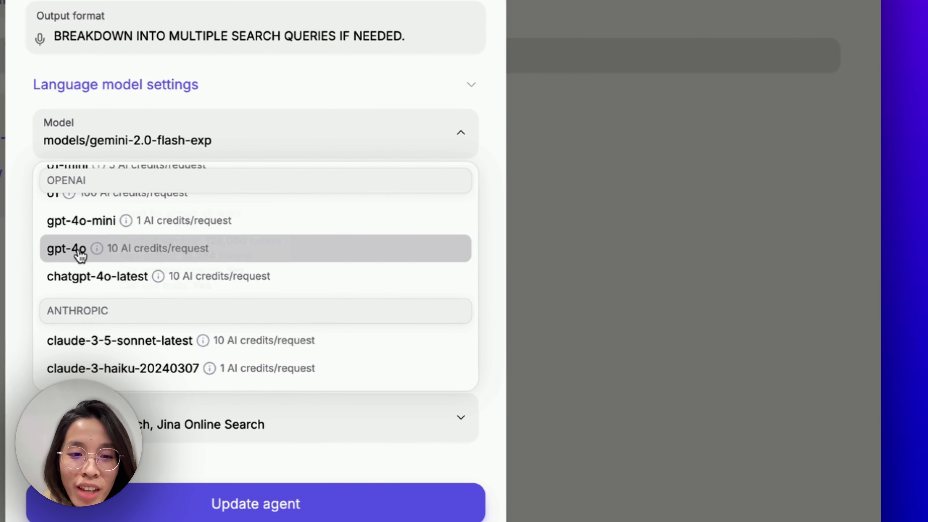
{"action": "scroll", "coordinate": [228, 301], "scroll_direction": "down", "scroll_amount": 5}
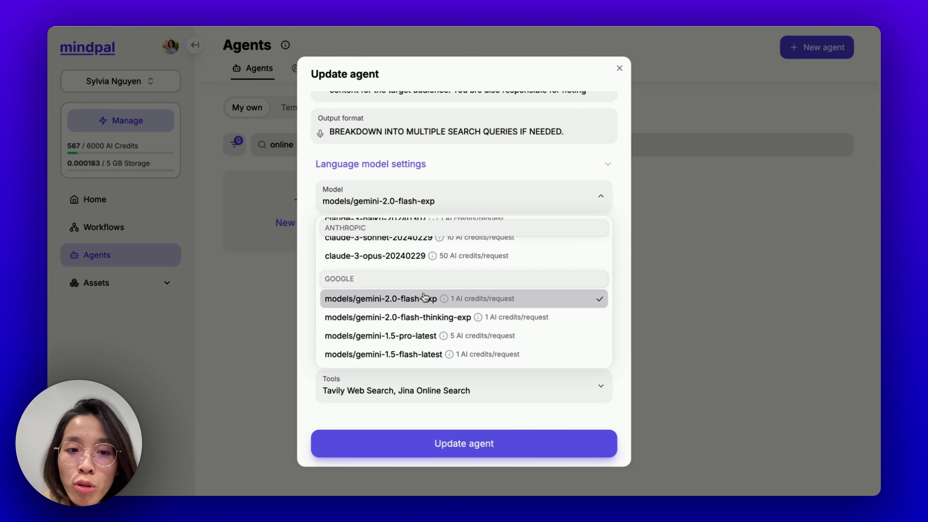
{"action": "scroll", "coordinate": [424, 297], "scroll_direction": "up", "scroll_amount": 5}
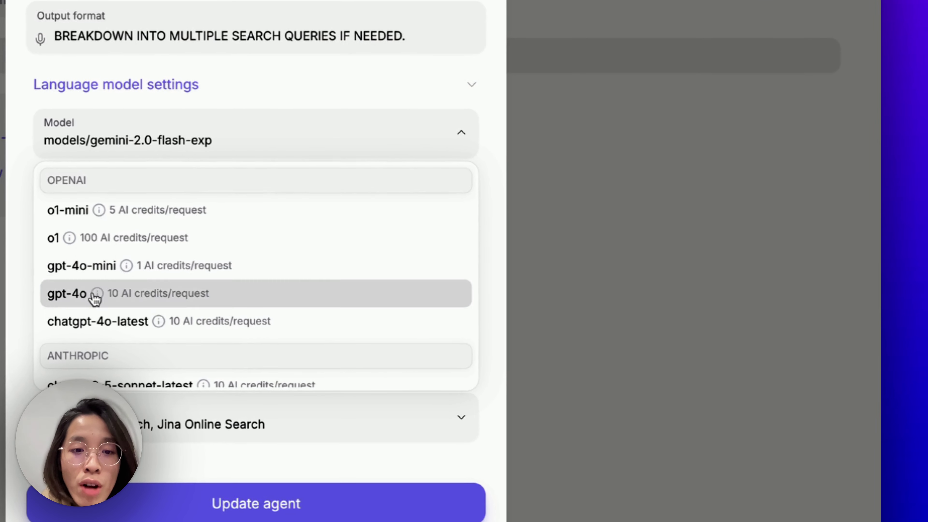
{"action": "mouse_move", "coordinate": [97, 294]}
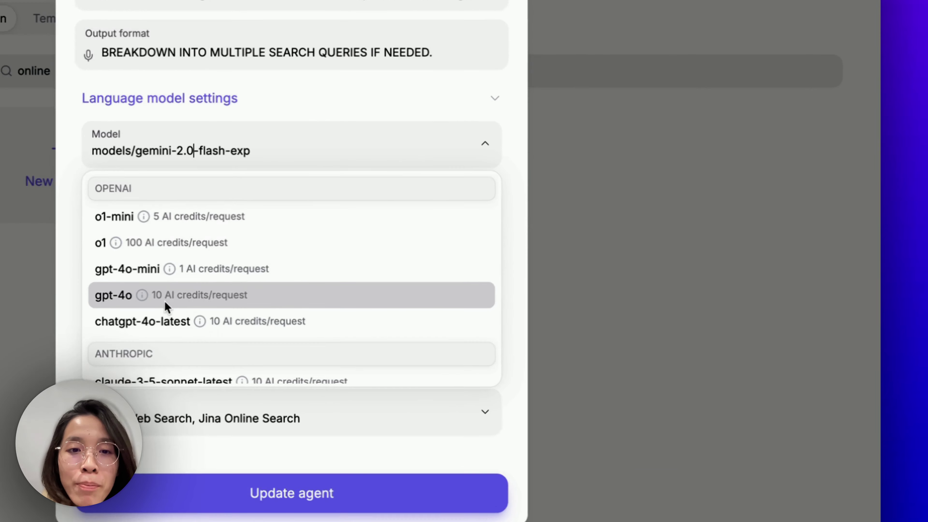
{"action": "mouse_move", "coordinate": [358, 304]}
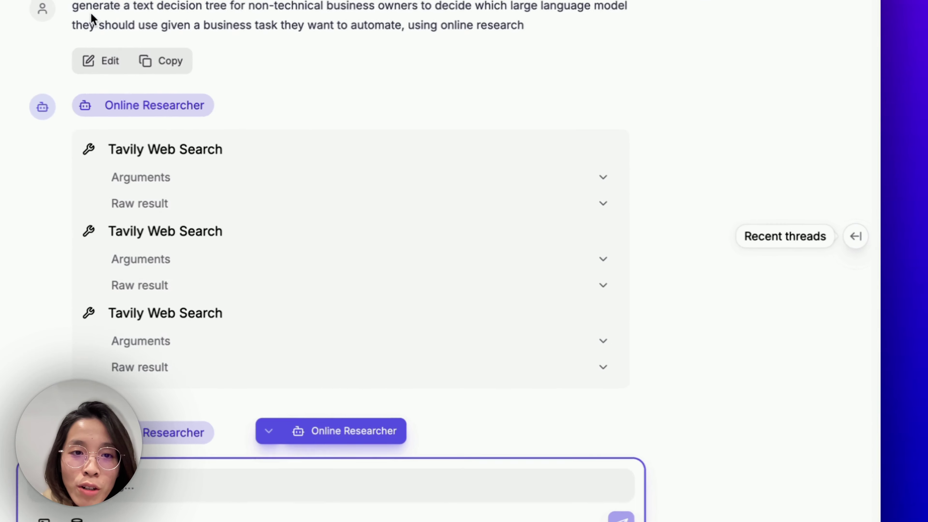
Highlight the decision tree prompt in the chat thread and expand the arguments of the first Tavily Web Search
{"action": "left_click_drag", "start_coordinate": [22, 6], "coordinate": [518, 11]}
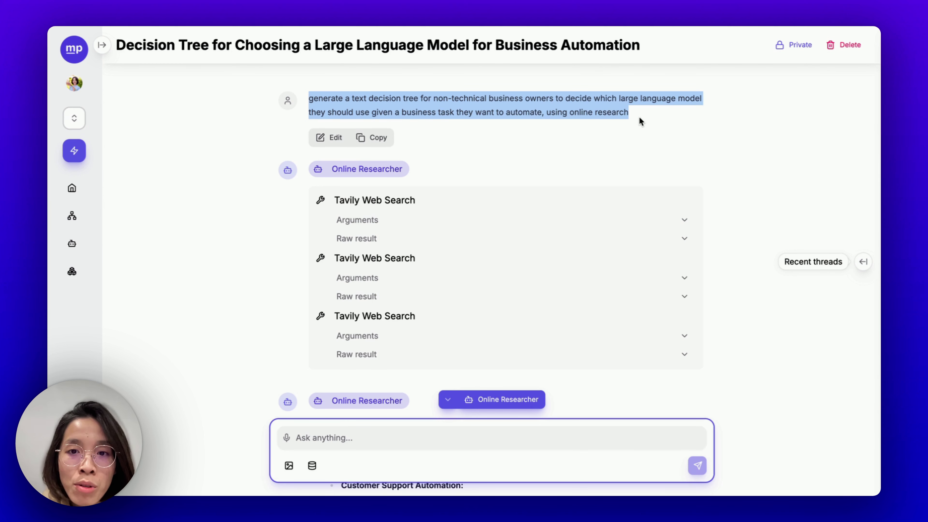
{"action": "scroll", "coordinate": [456, 193], "scroll_direction": "down", "scroll_amount": 1}
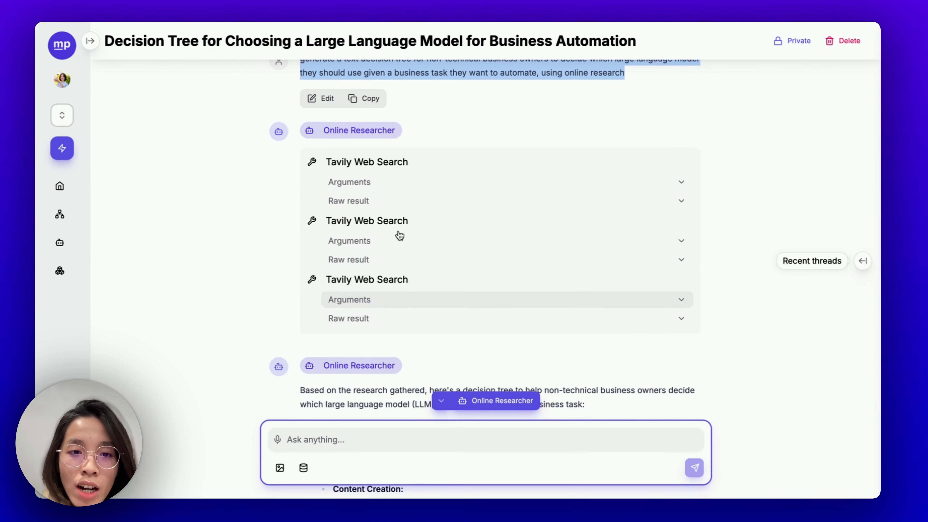
{"action": "left_click", "coordinate": [397, 183]}
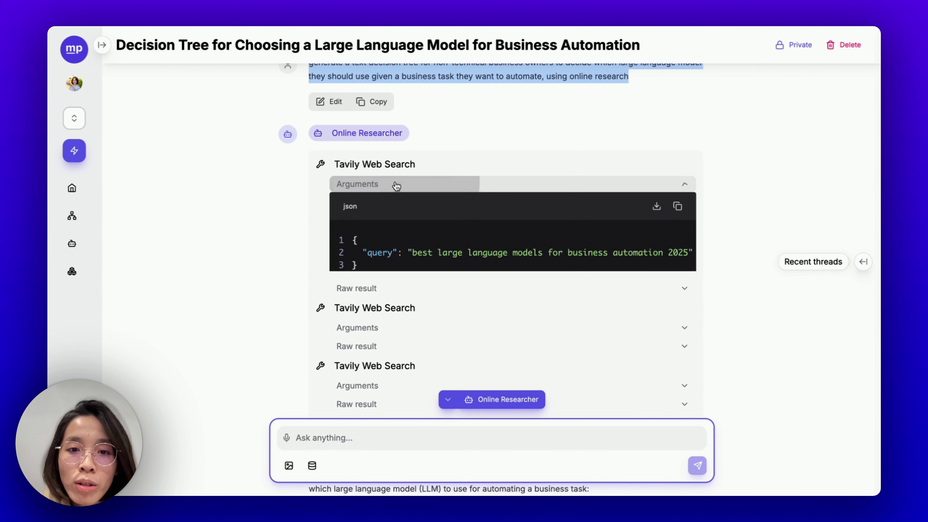
Read through the Online Researcher's full decision tree answer for choosing a large language model
{"action": "scroll", "coordinate": [406, 187], "scroll_direction": "down", "scroll_amount": 3}
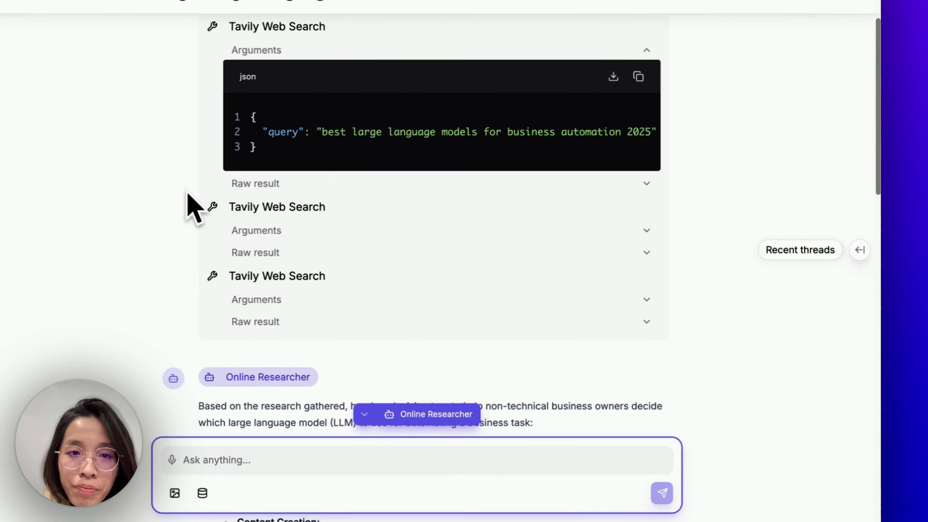
{"action": "scroll", "coordinate": [389, 160], "scroll_direction": "down", "scroll_amount": 5}
{"action": "scroll", "coordinate": [294, 91], "scroll_direction": "down", "scroll_amount": 3}
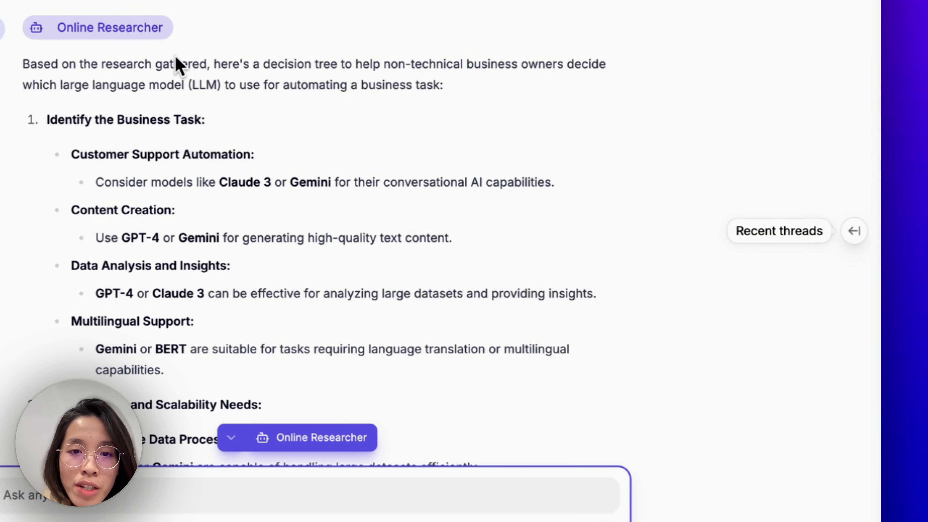
{"action": "scroll", "coordinate": [64, 207], "scroll_direction": "down", "scroll_amount": 10}
{"action": "scroll", "coordinate": [64, 200], "scroll_direction": "down", "scroll_amount": 10}
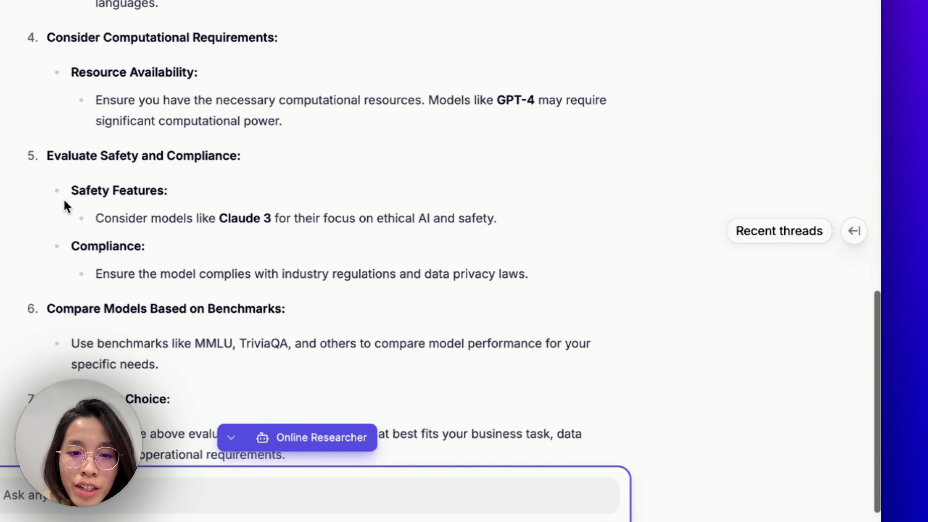
{"action": "scroll", "coordinate": [190, 145], "scroll_direction": "up", "scroll_amount": 15}
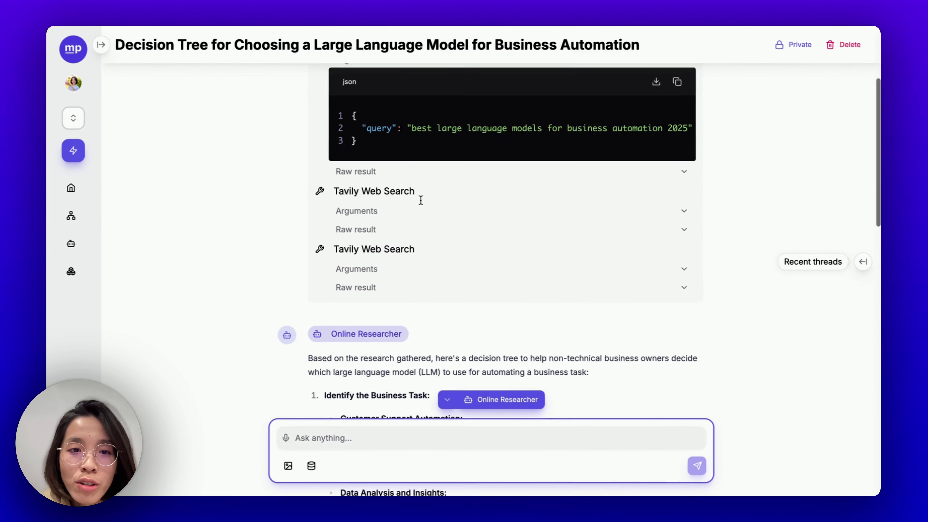
Highlight the decision tree answer from its introduction through the Content Creation item, and collapse the first Tavily Web Search arguments
{"action": "scroll", "coordinate": [420, 199], "scroll_direction": "up", "scroll_amount": 2}
{"action": "scroll", "coordinate": [420, 200], "scroll_direction": "down", "scroll_amount": 6}
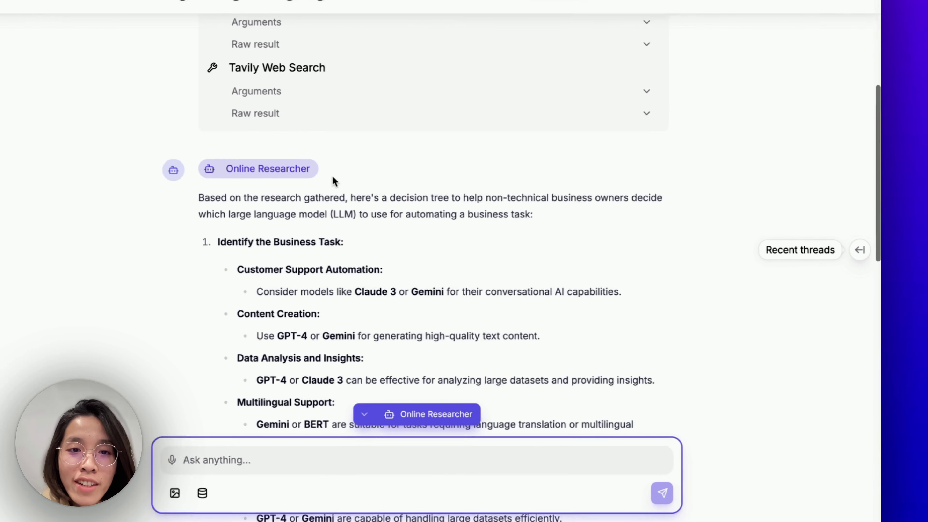
{"action": "left_click_drag", "start_coordinate": [200, 198], "coordinate": [600, 308]}
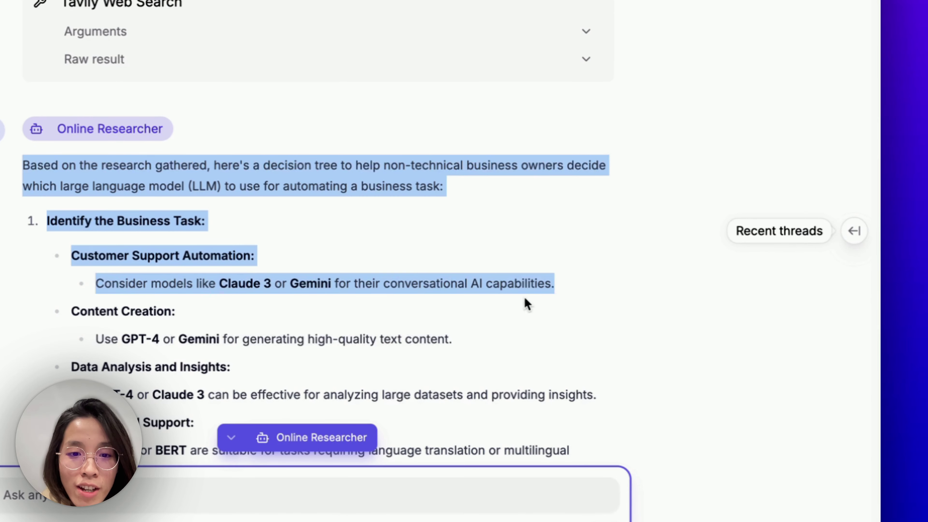
{"action": "left_click_drag", "start_coordinate": [527, 304], "coordinate": [603, 341]}
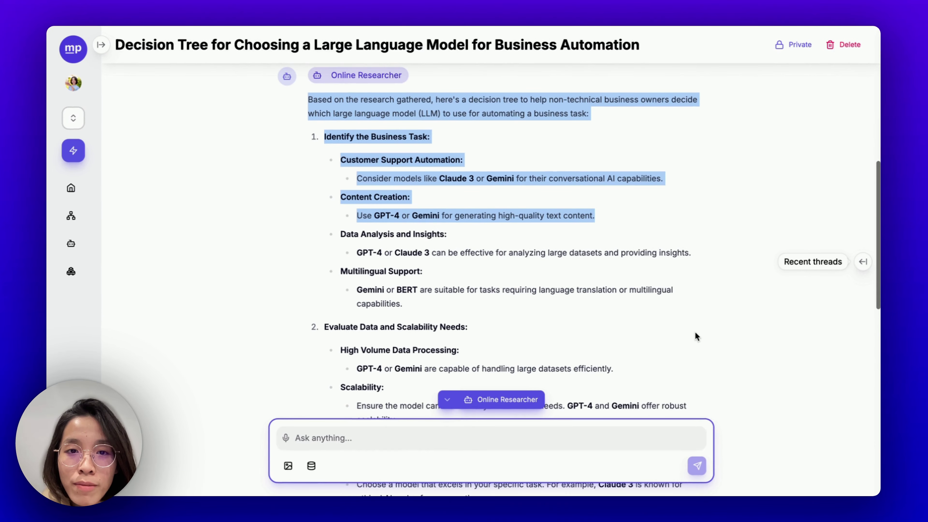
{"action": "scroll", "coordinate": [696, 330], "scroll_direction": "up", "scroll_amount": 1}
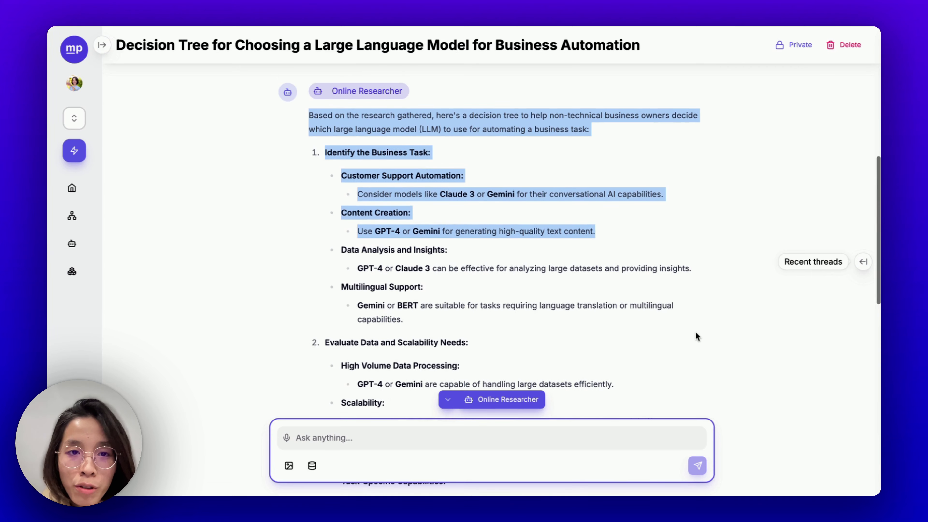
{"action": "scroll", "coordinate": [547, 190], "scroll_direction": "up", "scroll_amount": 10}
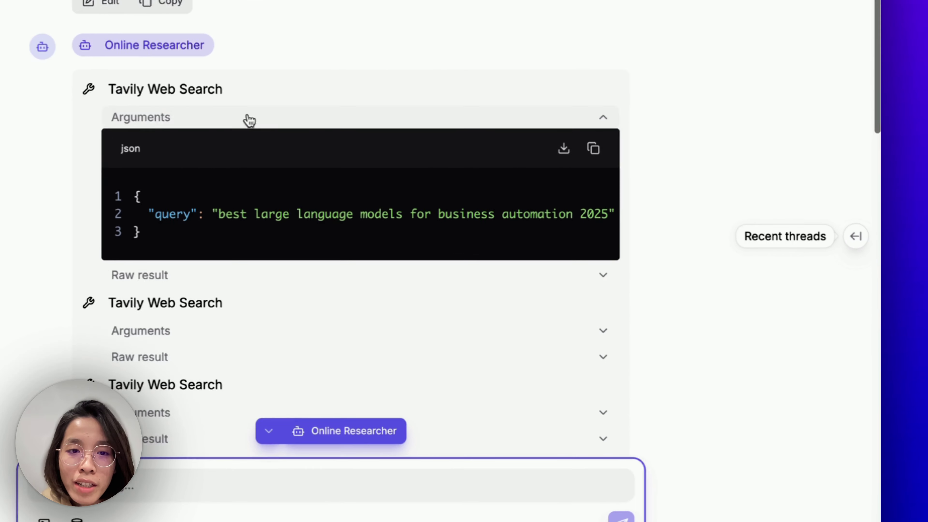
{"action": "left_click", "coordinate": [437, 180]}
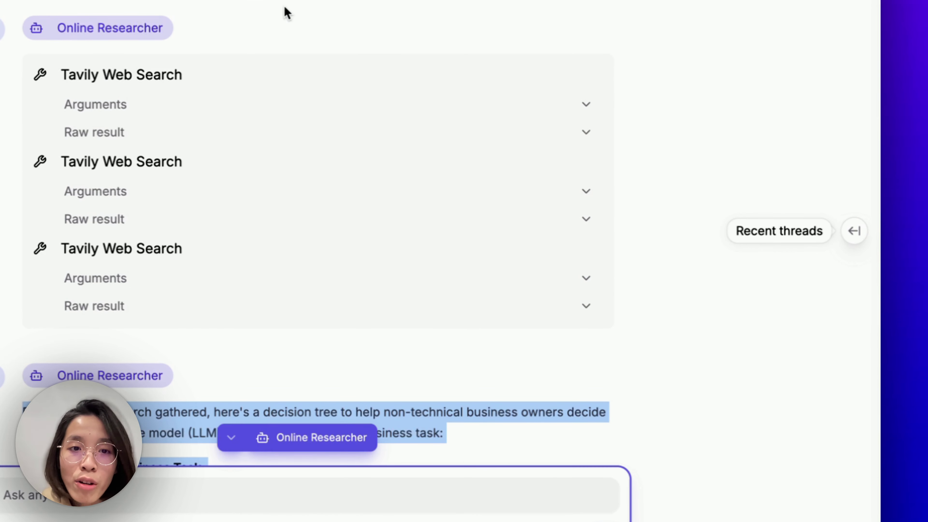
{"action": "scroll", "coordinate": [484, 123], "scroll_direction": "up", "scroll_amount": 2}
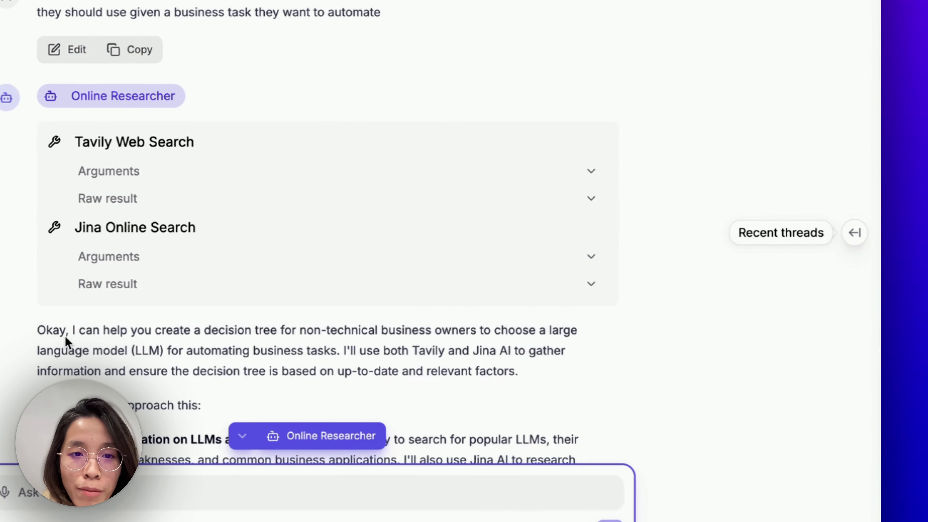
In the thread using Tavily and Jina searches, highlight the response's introductory paragraph and the line introducing the approach
{"action": "scroll", "coordinate": [73, 219], "scroll_direction": "down", "scroll_amount": 3}
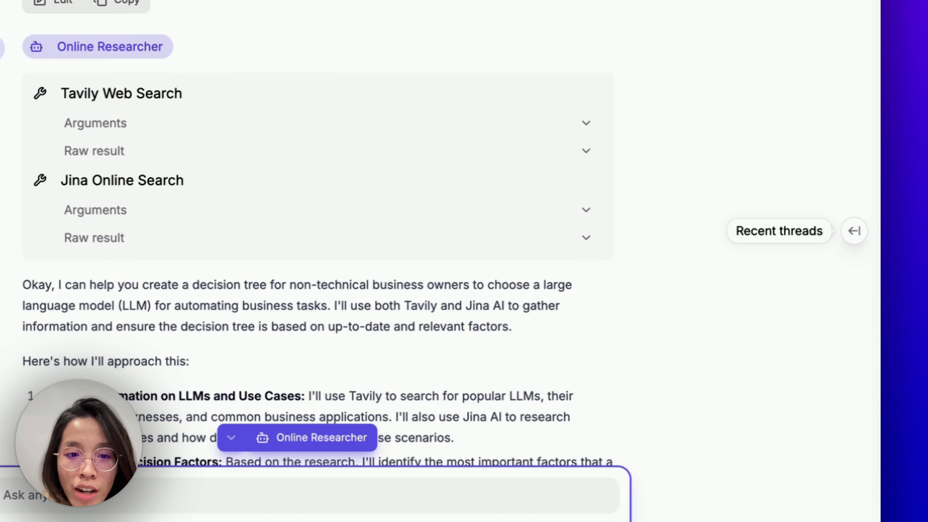
{"action": "left_click_drag", "start_coordinate": [23, 192], "coordinate": [530, 230]}
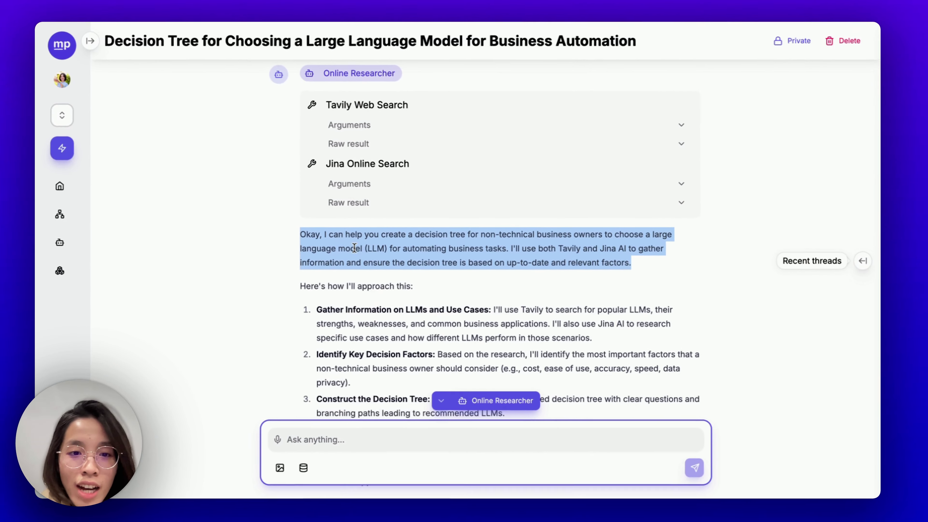
{"action": "scroll", "coordinate": [434, 244], "scroll_direction": "down", "scroll_amount": 2}
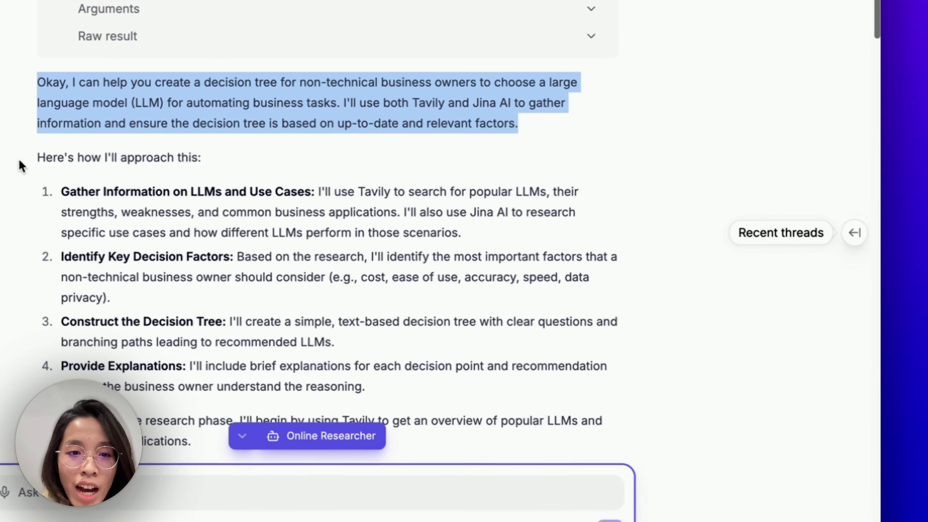
{"action": "left_click_drag", "start_coordinate": [308, 211], "coordinate": [436, 222]}
{"action": "scroll", "coordinate": [213, 171], "scroll_direction": "down", "scroll_amount": 2}
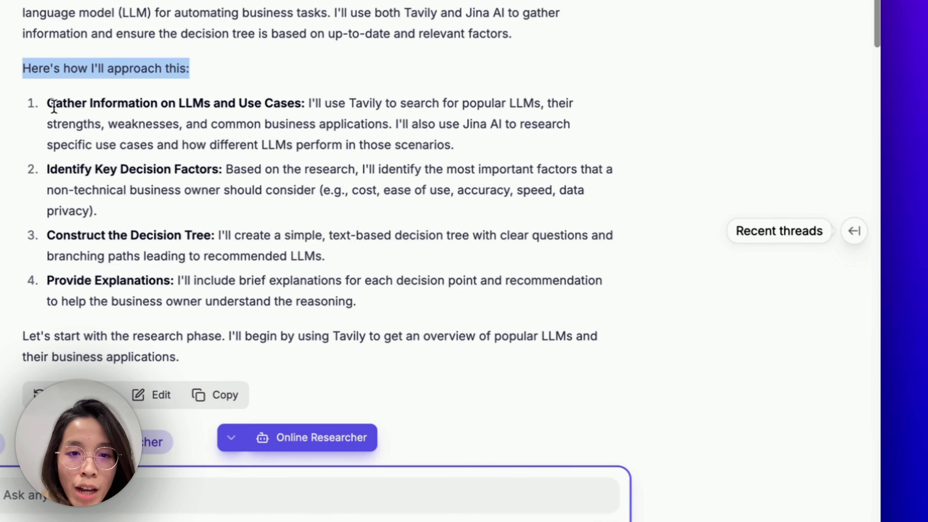
Highlight the headings of the four planned approach items in turn, followed by the closing paragraph about starting the research phase
{"action": "left_click_drag", "start_coordinate": [54, 102], "coordinate": [227, 103]}
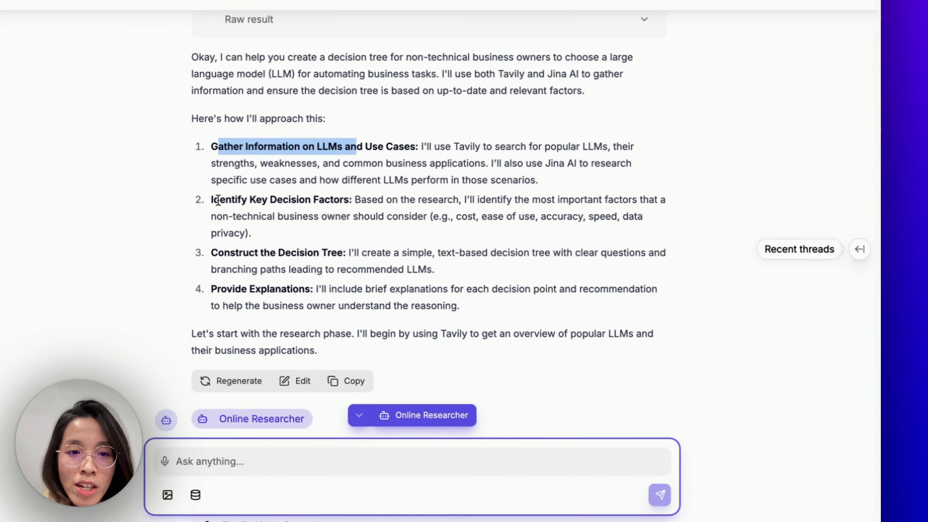
{"action": "left_click_drag", "start_coordinate": [218, 201], "coordinate": [339, 200]}
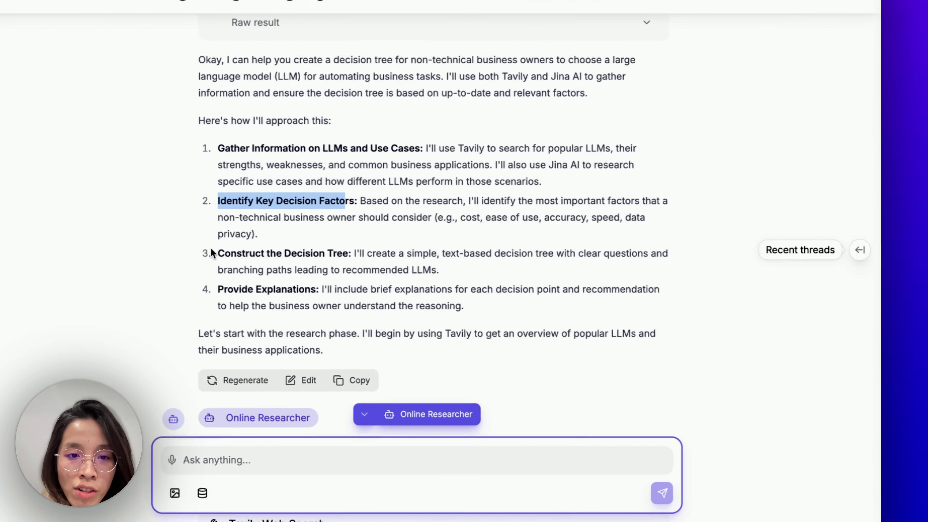
{"action": "left_click_drag", "start_coordinate": [211, 252], "coordinate": [353, 253]}
{"action": "left_click_drag", "start_coordinate": [51, 279], "coordinate": [172, 291]}
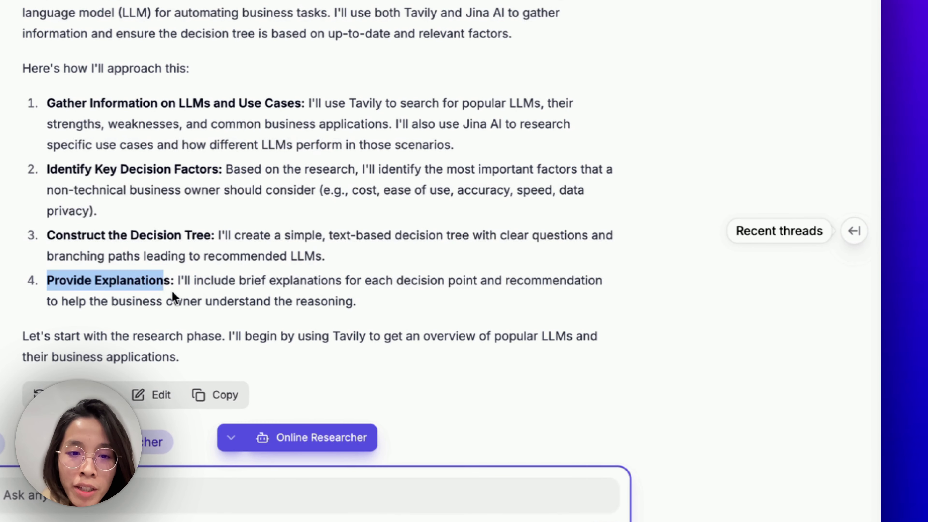
{"action": "left_click_drag", "start_coordinate": [192, 355], "coordinate": [31, 327]}
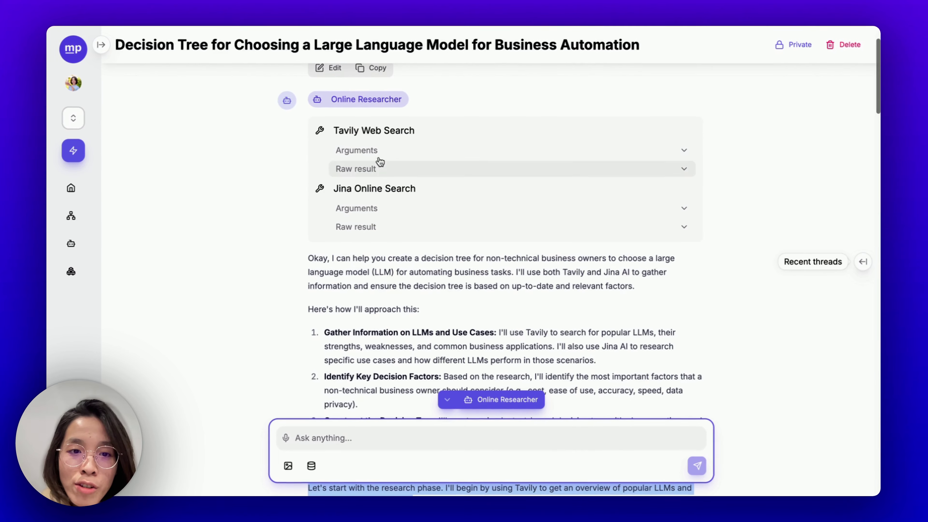
Expand the first Tavily Web Search's arguments, and highlight its query text and the phrase "popular LLMs" in the first approach item
{"action": "left_click", "coordinate": [379, 150]}
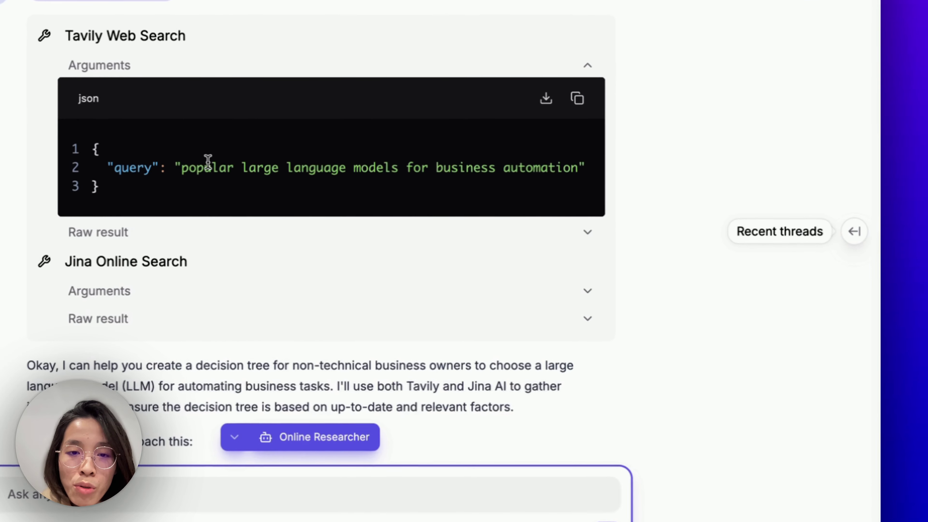
{"action": "left_click_drag", "start_coordinate": [180, 161], "coordinate": [311, 166]}
{"action": "left_click", "coordinate": [203, 201]}
{"action": "scroll", "coordinate": [203, 202], "scroll_direction": "down", "scroll_amount": 3}
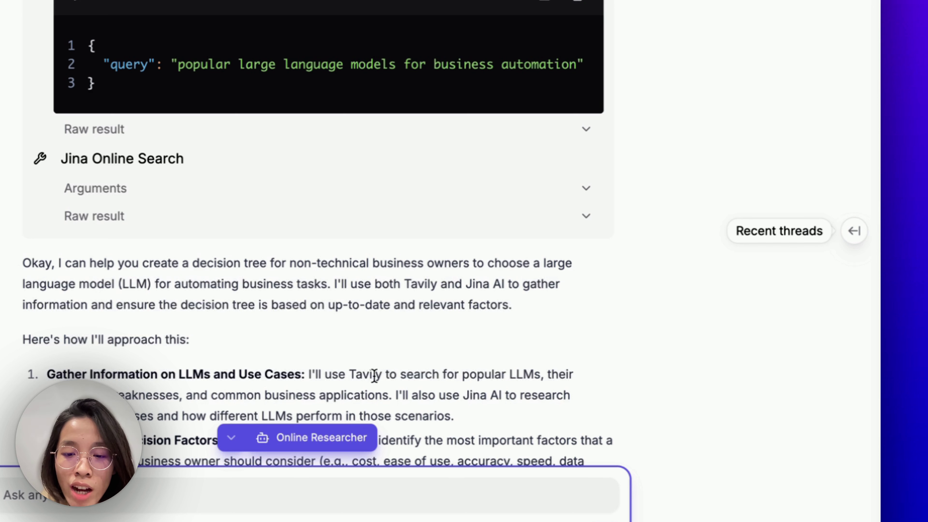
{"action": "left_click_drag", "start_coordinate": [462, 377], "coordinate": [539, 377]}
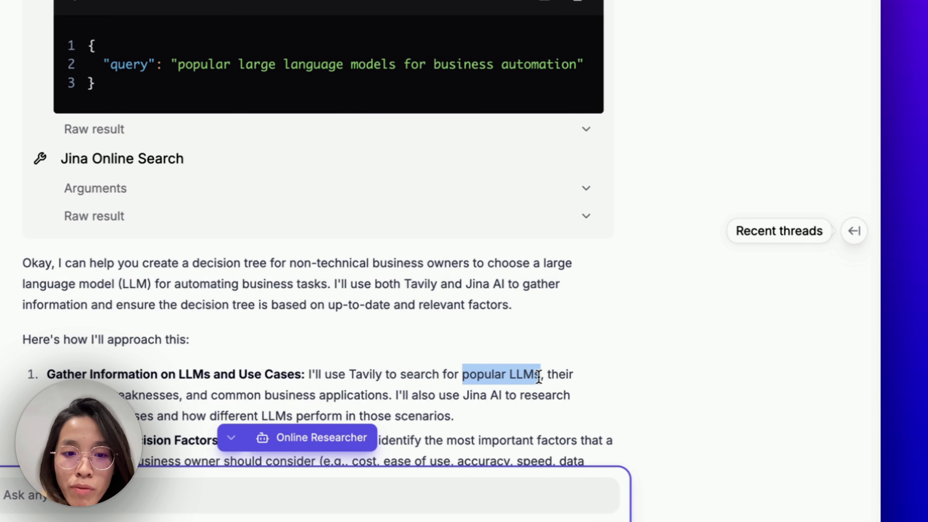
{"action": "scroll", "coordinate": [506, 390], "scroll_direction": "down", "scroll_amount": 1}
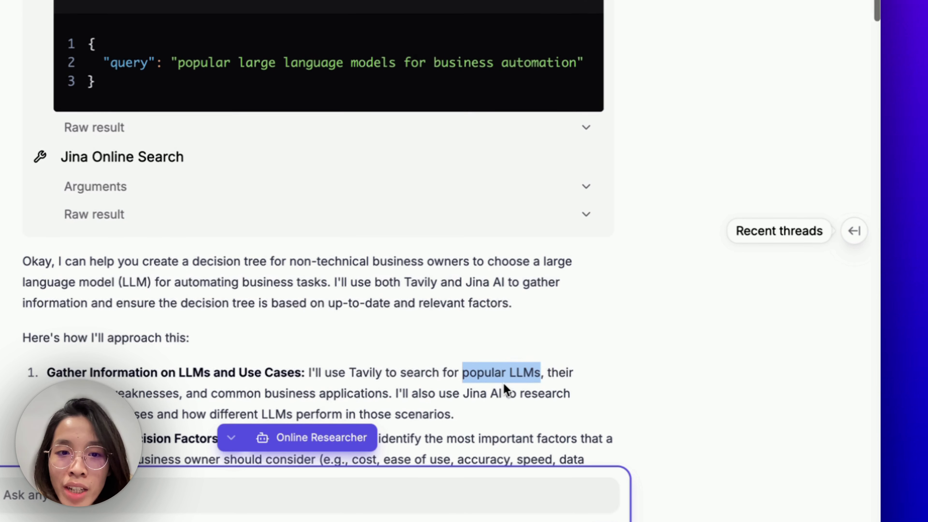
{"action": "scroll", "coordinate": [310, 304], "scroll_direction": "up", "scroll_amount": 10}
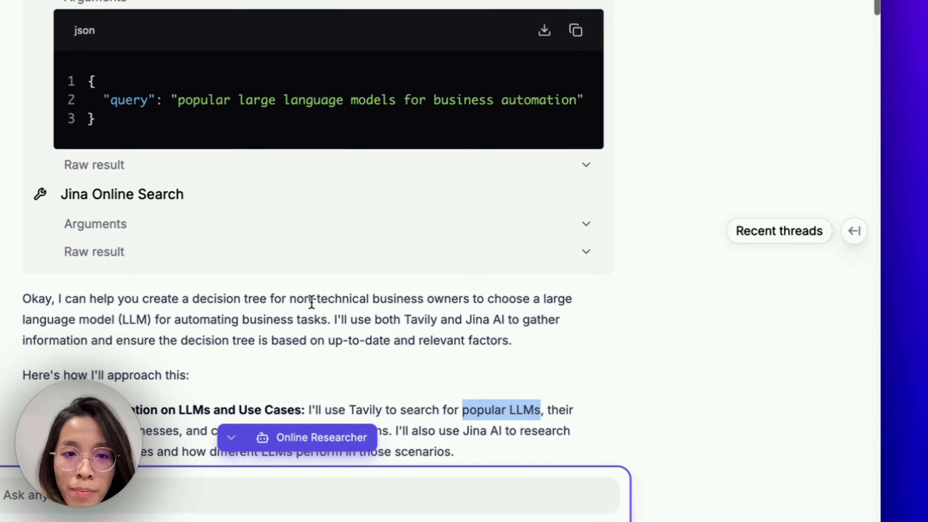
In the second response, highlight the preliminary Popular LLMs and Key Decision Factors sections, plus the closing sentence about refining the search with Tavily
{"action": "scroll", "coordinate": [297, 263], "scroll_direction": "down", "scroll_amount": 3}
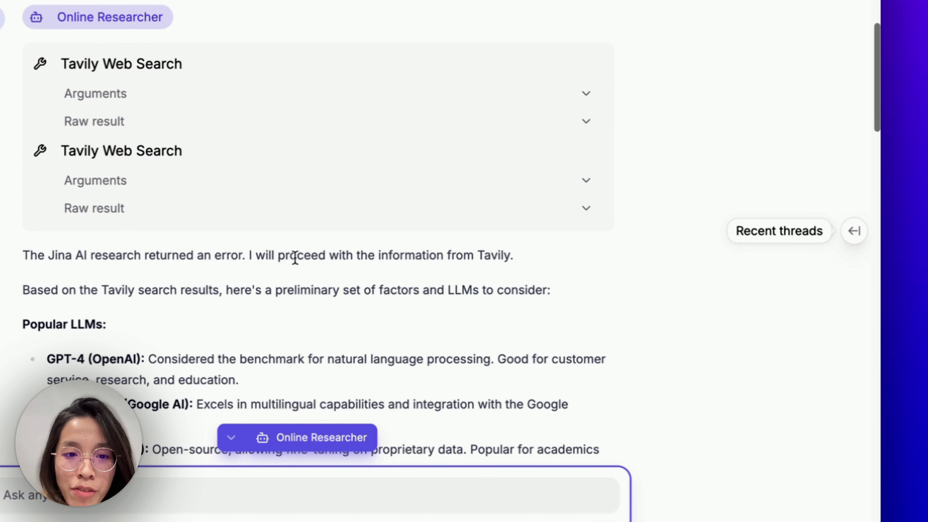
{"action": "left_click_drag", "start_coordinate": [24, 290], "coordinate": [320, 351]}
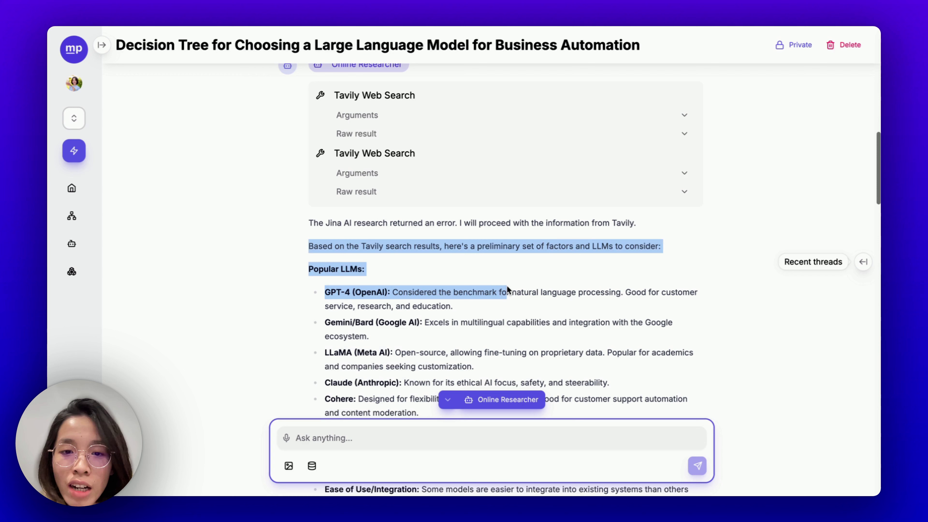
{"action": "left_click", "coordinate": [507, 286]}
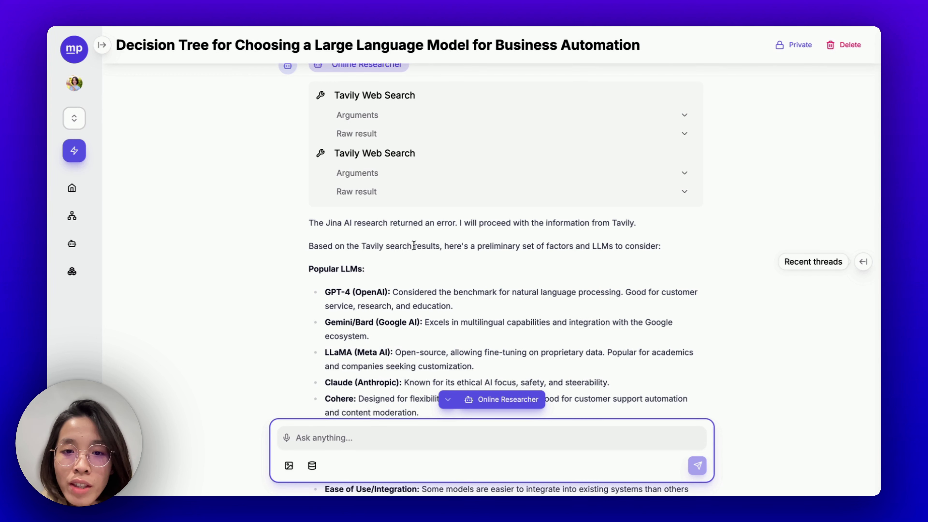
{"action": "left_click_drag", "start_coordinate": [308, 246], "coordinate": [506, 261]}
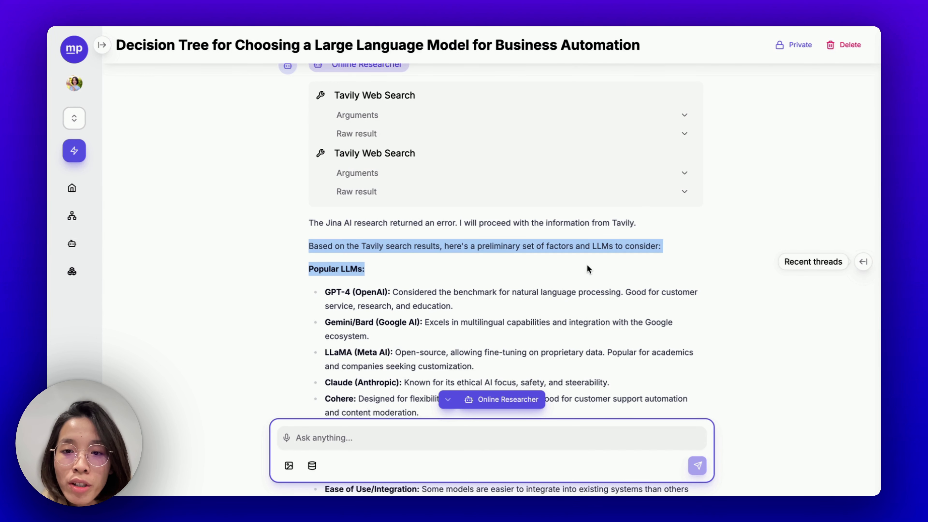
{"action": "left_click_drag", "start_coordinate": [588, 266], "coordinate": [613, 309]}
{"action": "scroll", "coordinate": [595, 343], "scroll_direction": "down", "scroll_amount": 3}
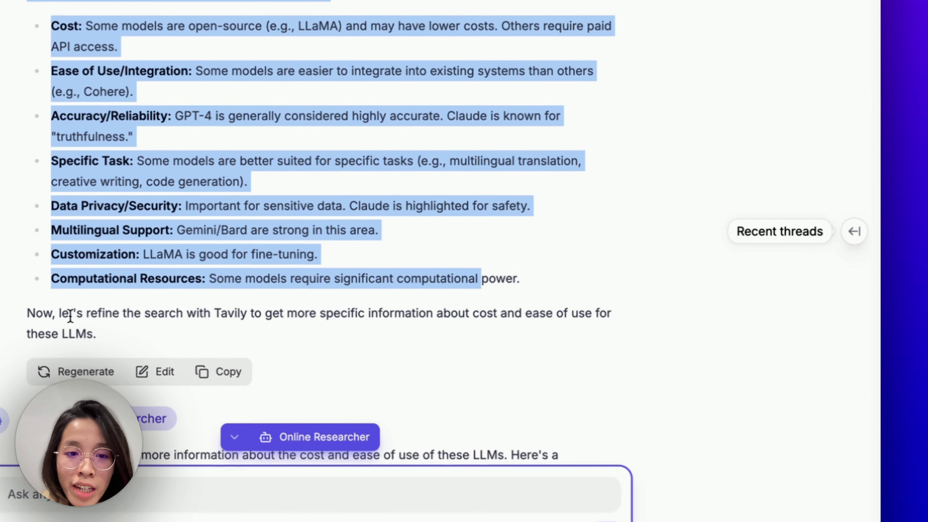
{"action": "left_click_drag", "start_coordinate": [59, 313], "coordinate": [567, 332]}
Expand the second response's first Tavily Web Search arguments, highlight the cost comparison query, and briefly open and collapse its raw result
{"action": "scroll", "coordinate": [435, 210], "scroll_direction": "up", "scroll_amount": 10}
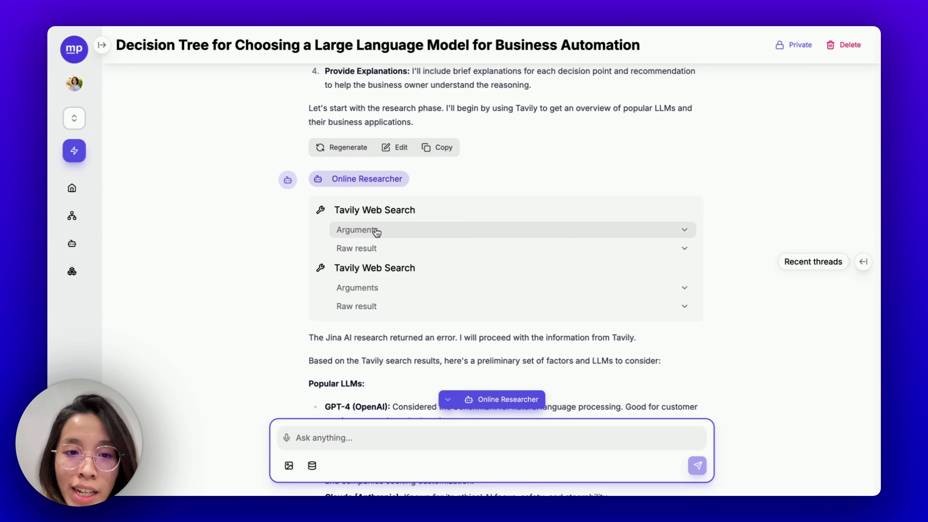
{"action": "left_click", "coordinate": [394, 236]}
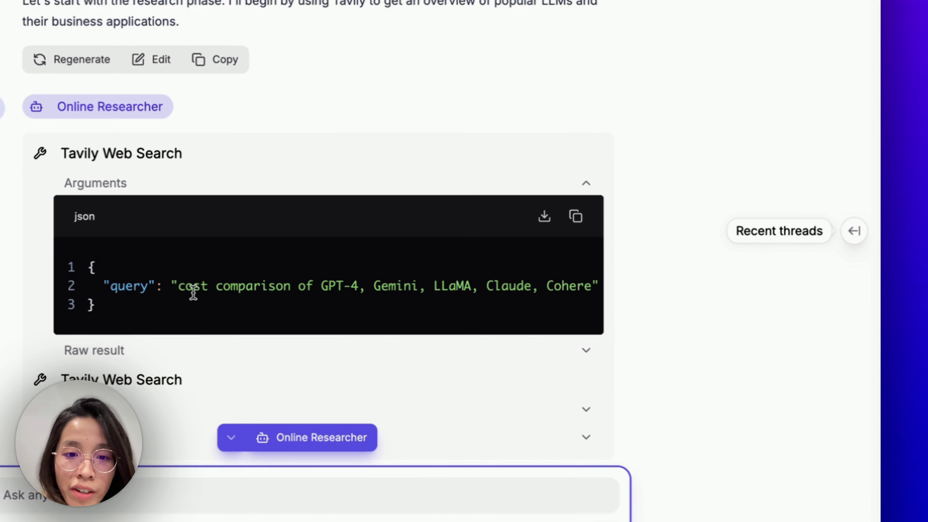
{"action": "left_click_drag", "start_coordinate": [193, 289], "coordinate": [350, 304]}
{"action": "left_click", "coordinate": [215, 358]}
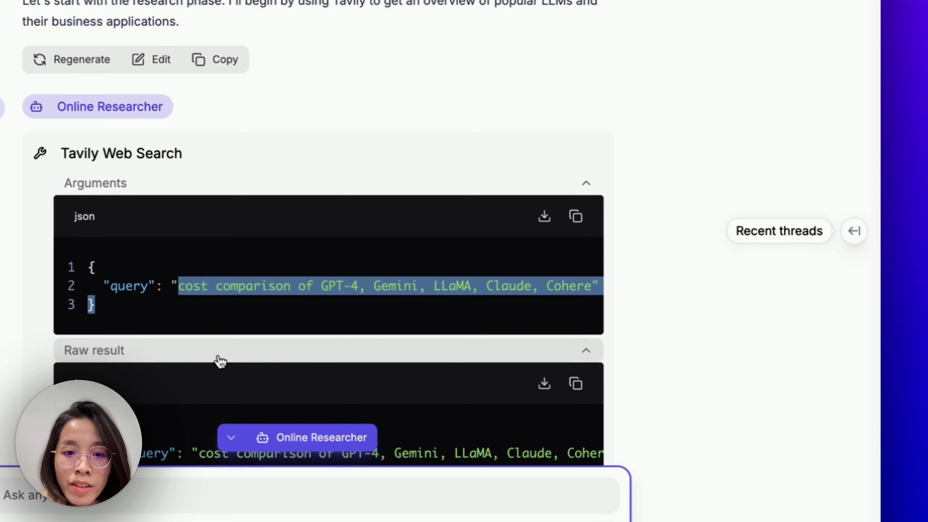
{"action": "left_click", "coordinate": [218, 359]}
In the third response, highlight the Cost and Ease of Use/Integration summaries through the decision tree's first question
{"action": "scroll", "coordinate": [218, 354], "scroll_direction": "down", "scroll_amount": 15}
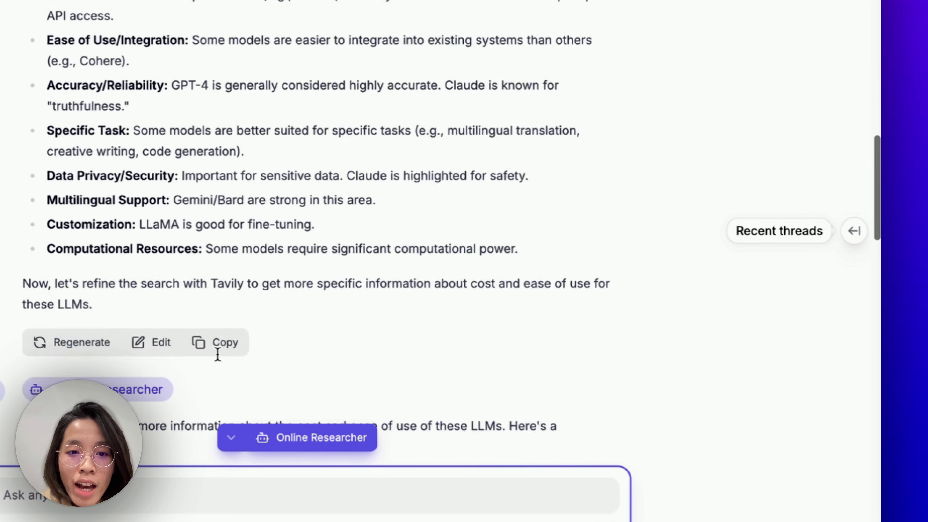
{"action": "scroll", "coordinate": [218, 354], "scroll_direction": "down", "scroll_amount": 8}
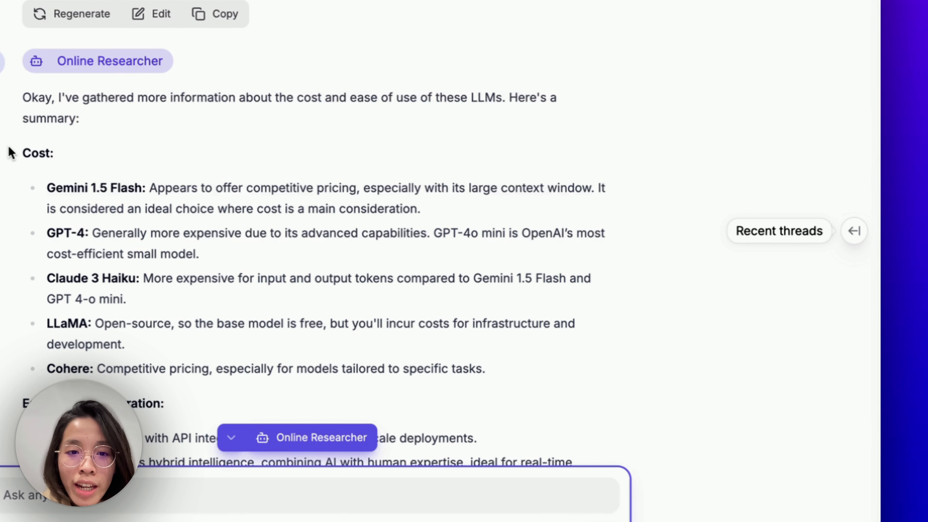
{"action": "left_click_drag", "start_coordinate": [11, 153], "coordinate": [173, 356]}
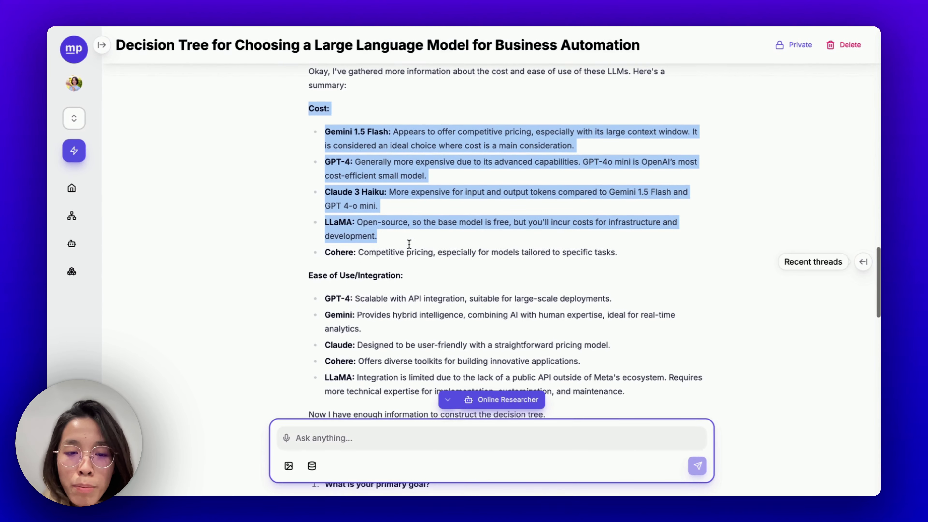
{"action": "scroll", "coordinate": [438, 282], "scroll_direction": "down", "scroll_amount": 5}
{"action": "left_click_drag", "start_coordinate": [409, 244], "coordinate": [524, 310]}
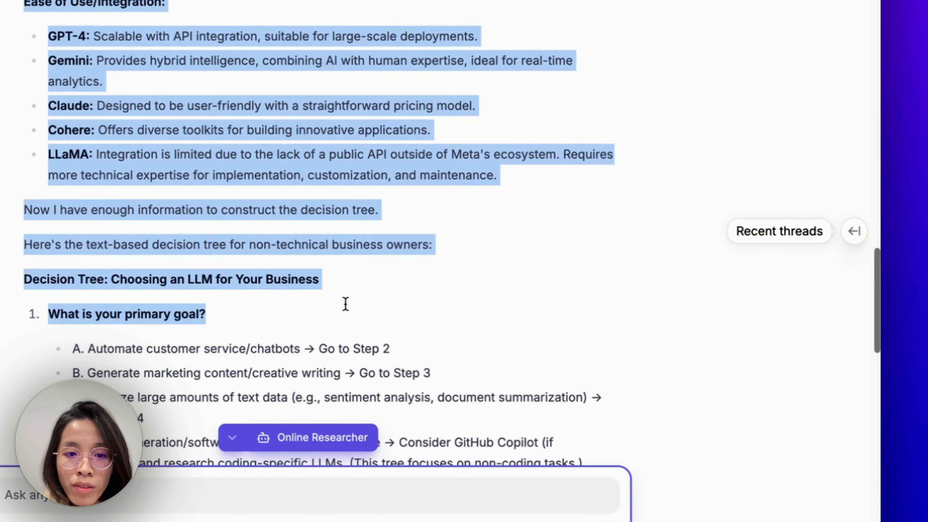
{"action": "scroll", "coordinate": [350, 302], "scroll_direction": "down", "scroll_amount": 1}
{"action": "left_click_drag", "start_coordinate": [345, 304], "coordinate": [429, 240]}
{"action": "left_click", "coordinate": [431, 244]}
Highlight the decision tree through its model explanations and Important Considerations to the closing paragraph, and clear the selection
{"action": "left_click_drag", "start_coordinate": [377, 201], "coordinate": [135, 167]}
{"action": "scroll", "coordinate": [293, 255], "scroll_direction": "down", "scroll_amount": 3}
{"action": "scroll", "coordinate": [344, 253], "scroll_direction": "down", "scroll_amount": 10}
{"action": "scroll", "coordinate": [365, 234], "scroll_direction": "down", "scroll_amount": 3}
{"action": "scroll", "coordinate": [352, 292], "scroll_direction": "down", "scroll_amount": 5}
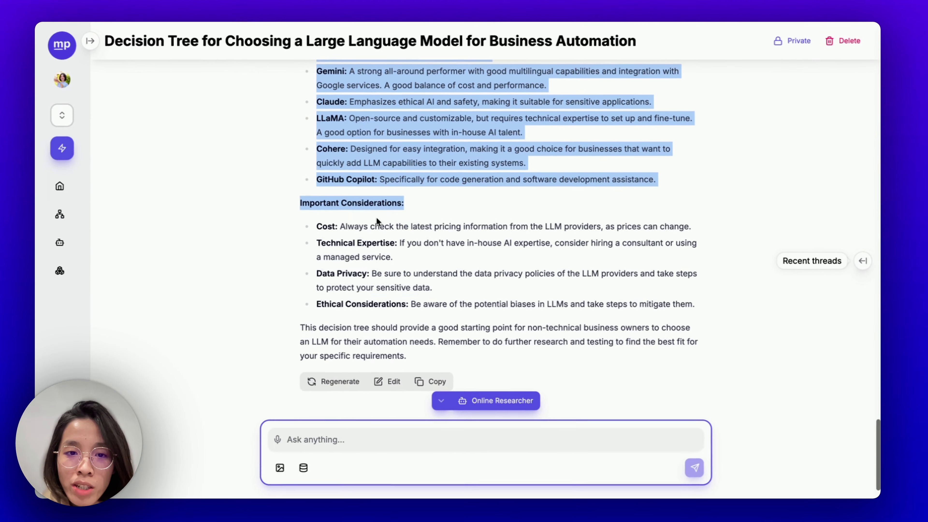
{"action": "left_click_drag", "start_coordinate": [376, 218], "coordinate": [441, 369]}
{"action": "left_click", "coordinate": [446, 359]}
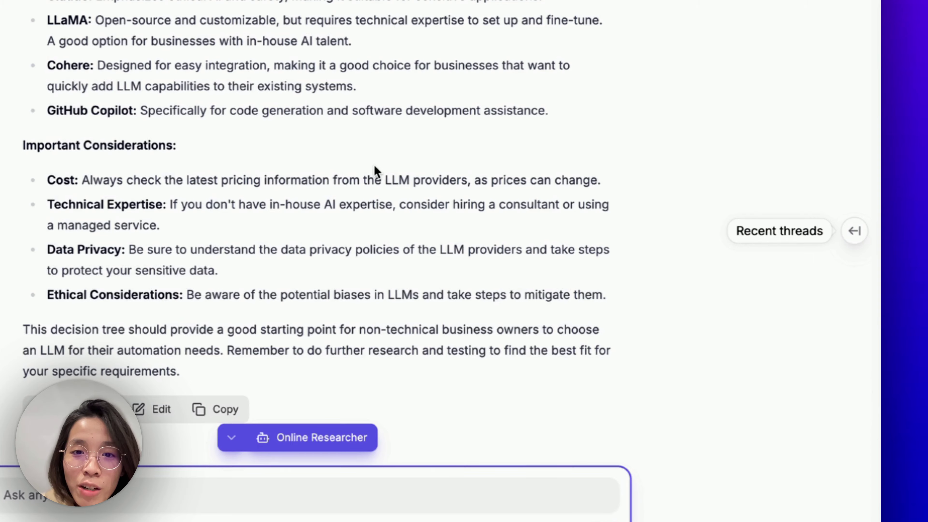
Return to the start of the thread, highlight the original decision tree prompt, and clear the selection
{"action": "scroll", "coordinate": [375, 167], "scroll_direction": "up", "scroll_amount": 10}
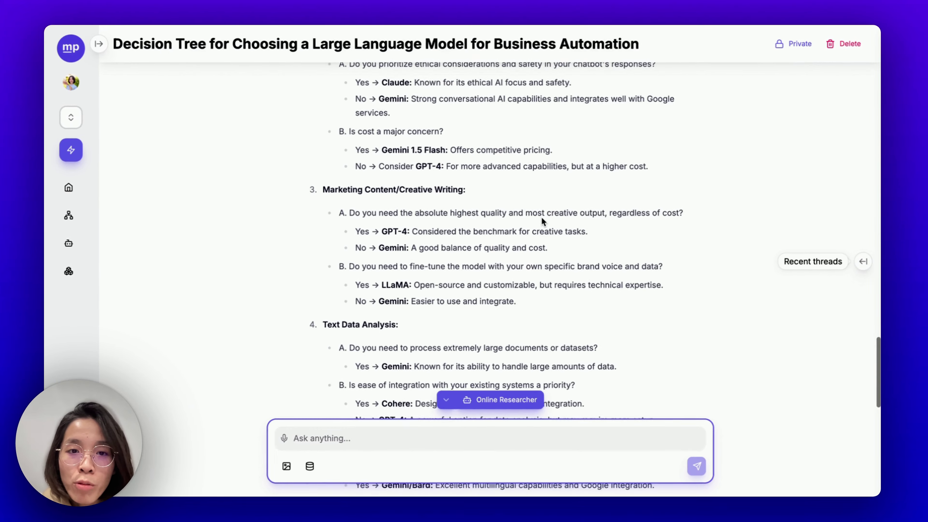
{"action": "scroll", "coordinate": [543, 218], "scroll_direction": "up", "scroll_amount": 1}
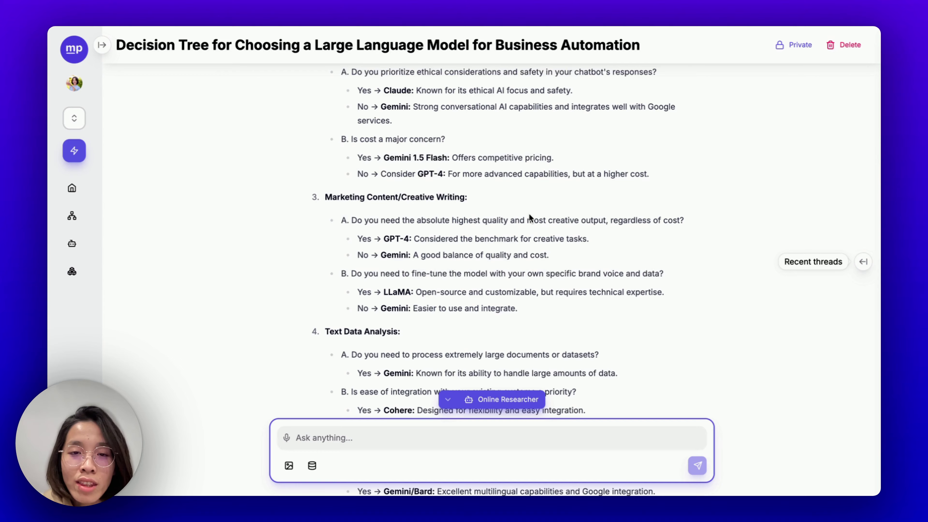
{"action": "scroll", "coordinate": [529, 217], "scroll_direction": "up", "scroll_amount": 20}
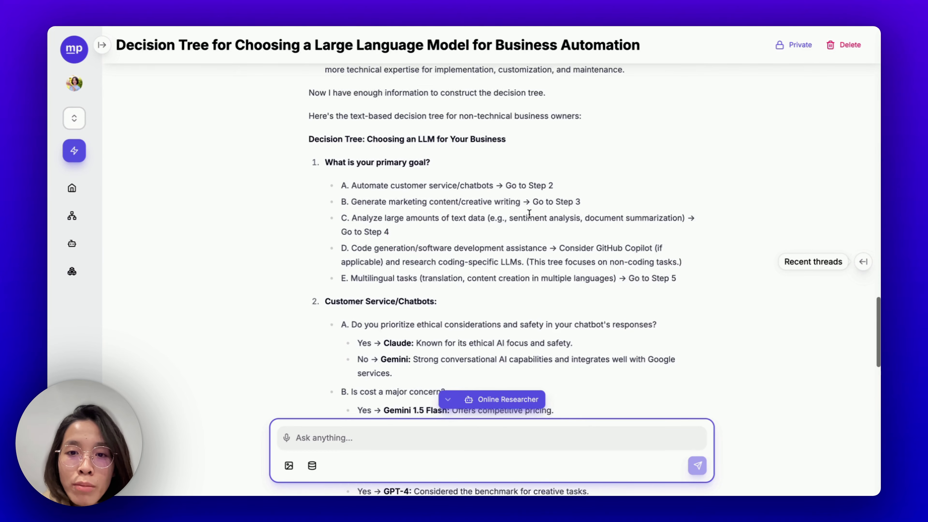
{"action": "scroll", "coordinate": [529, 216], "scroll_direction": "up", "scroll_amount": 20}
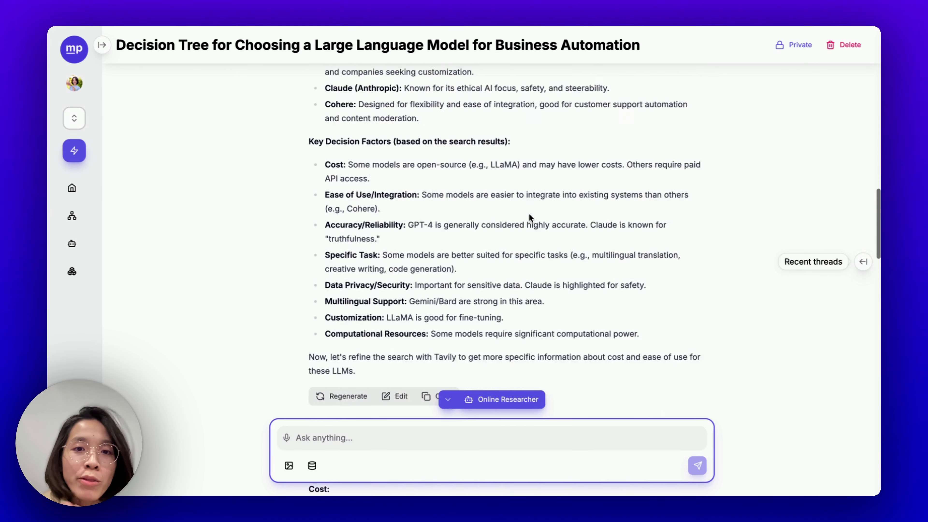
{"action": "scroll", "coordinate": [530, 214], "scroll_direction": "up", "scroll_amount": 10}
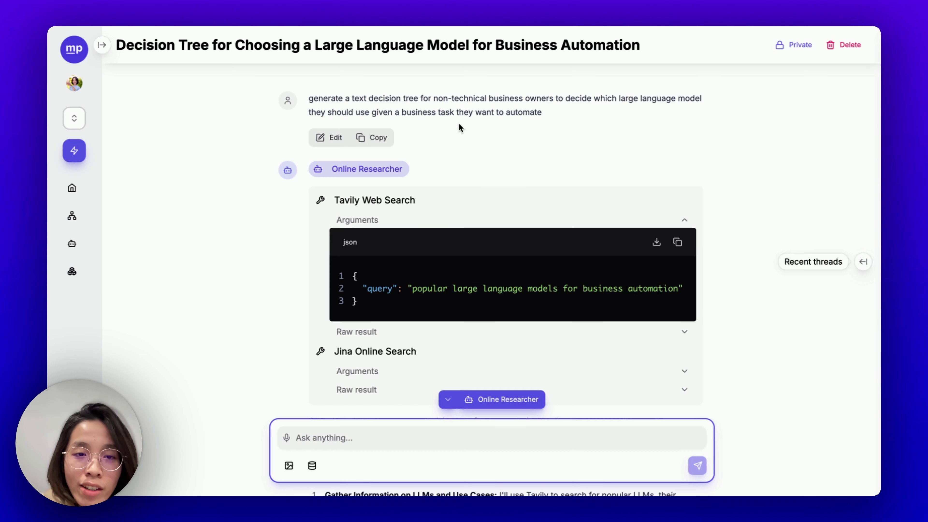
{"action": "triple_click", "coordinate": [455, 112]}
{"action": "left_click", "coordinate": [464, 151]}
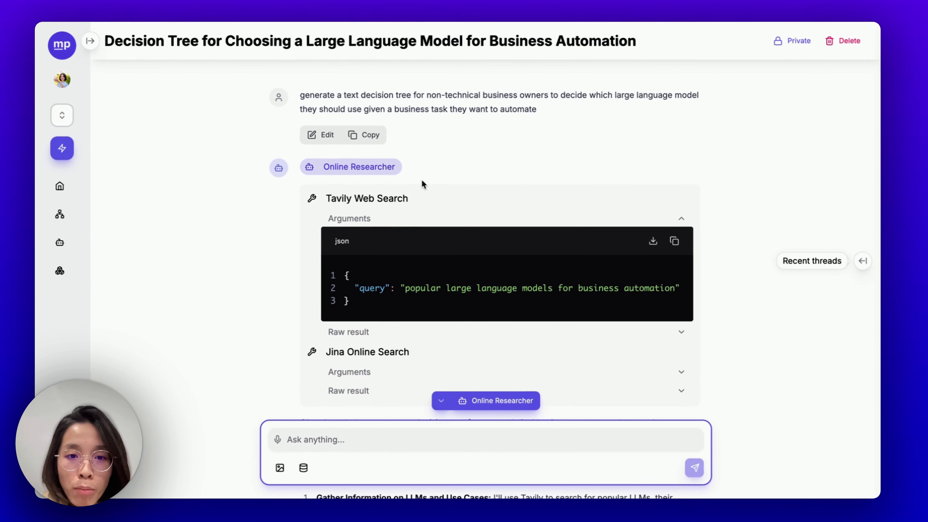
Review the whole thread again from the planned approach through the decision tree to the closing paragraph
{"action": "scroll", "coordinate": [452, 250], "scroll_direction": "down", "scroll_amount": 10}
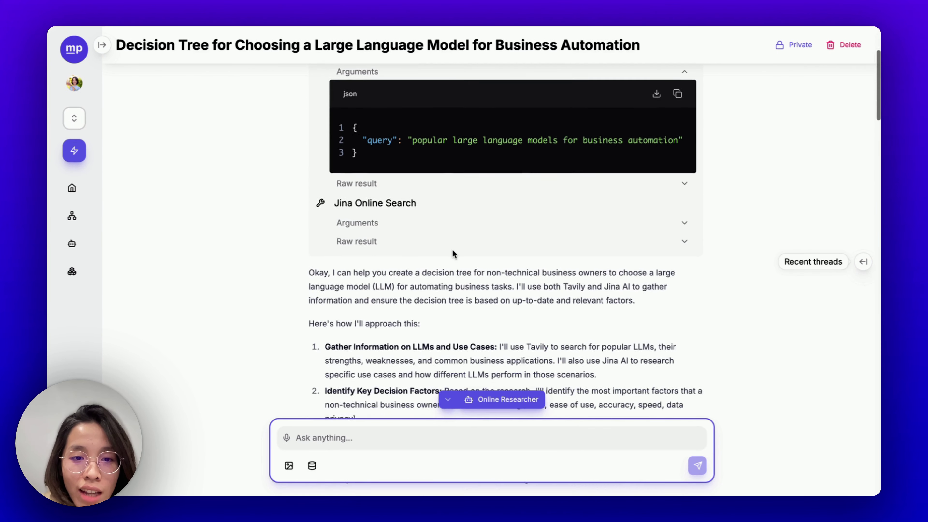
{"action": "scroll", "coordinate": [453, 253], "scroll_direction": "up", "scroll_amount": 4}
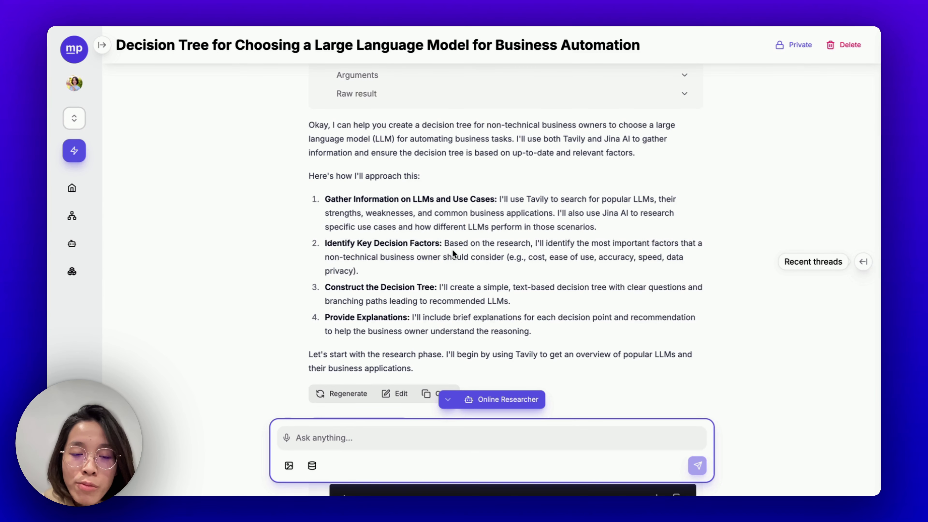
{"action": "scroll", "coordinate": [453, 250], "scroll_direction": "down", "scroll_amount": 20}
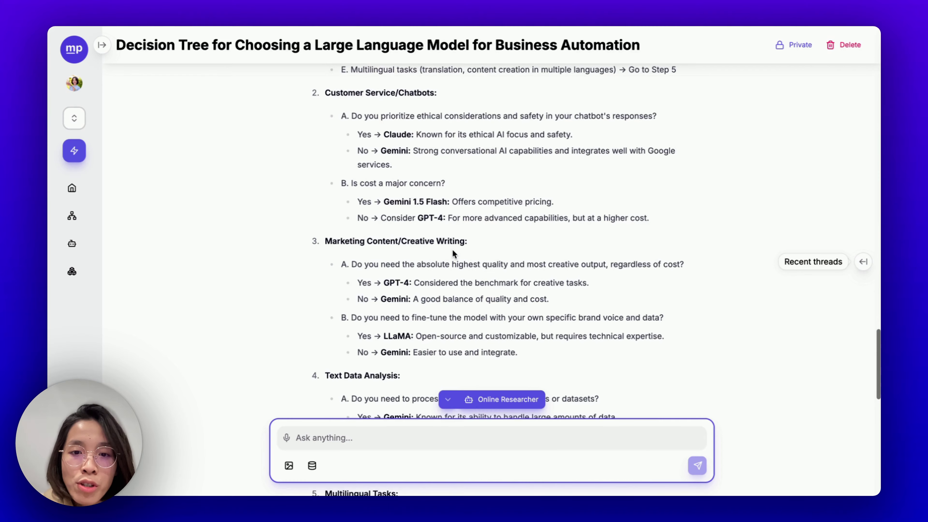
{"action": "scroll", "coordinate": [452, 249], "scroll_direction": "down", "scroll_amount": 20}
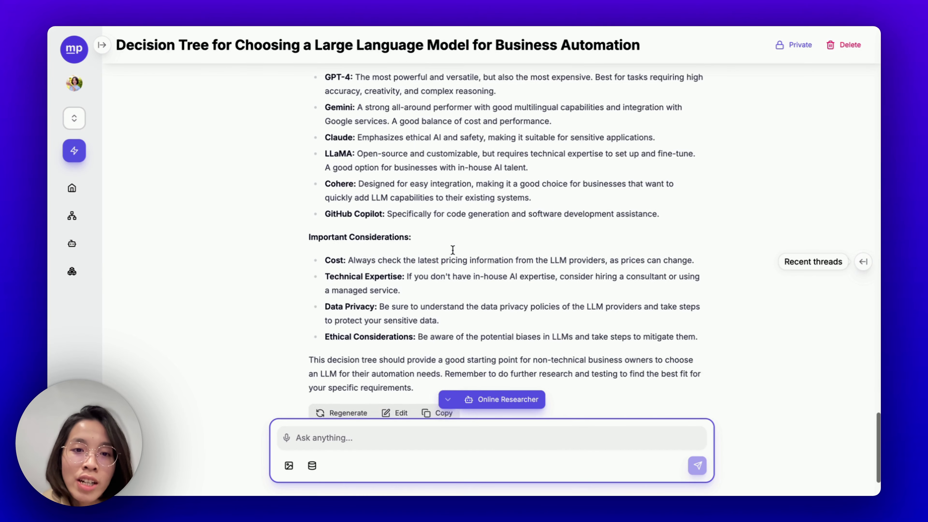
{"action": "scroll", "coordinate": [453, 250], "scroll_direction": "down", "scroll_amount": 3}
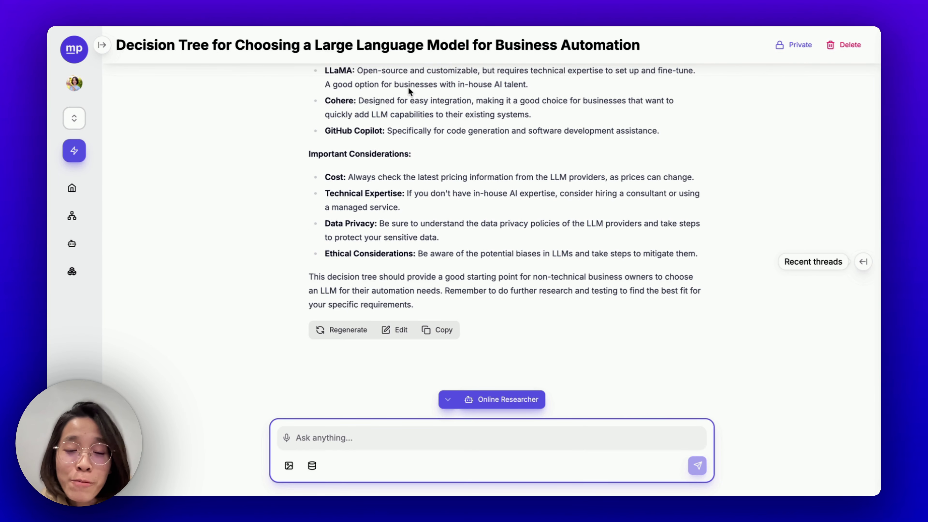